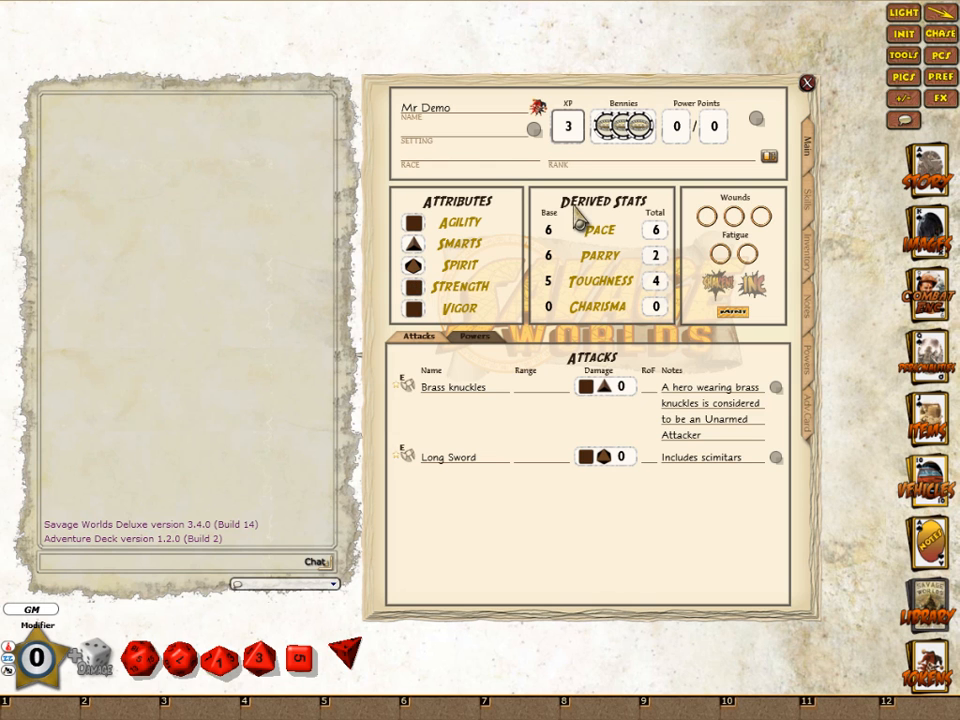
# - Set XP to 5 and raise Strength and the Brass knuckles' Strength damage die to d8
pyautogui.press('ctrl')
pyautogui.press('ctrl')
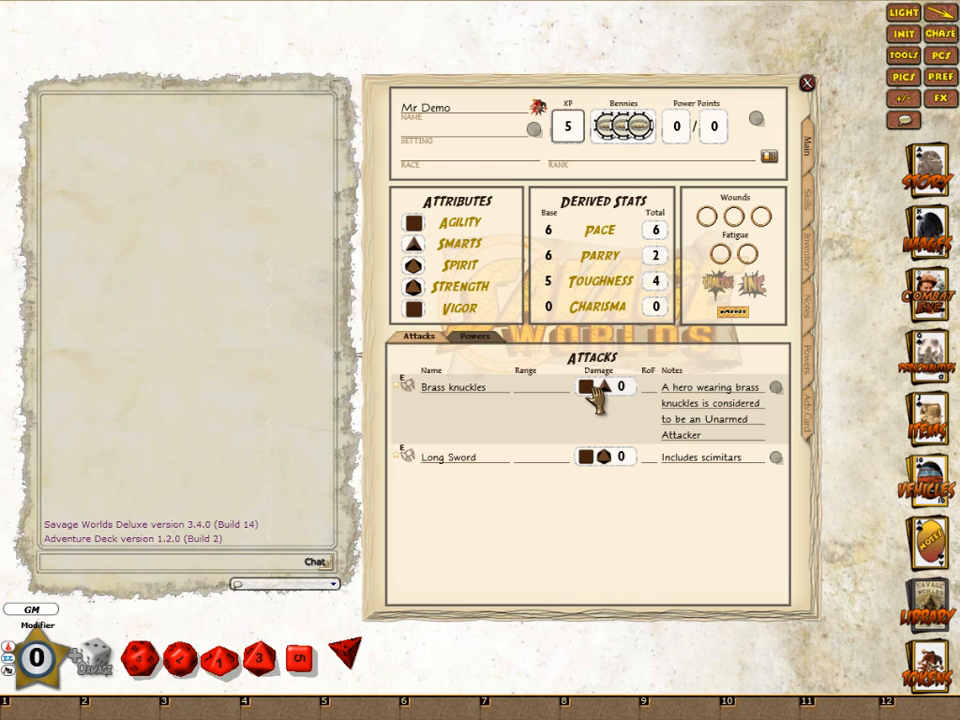
pyautogui.scroll(1, 591, 390)
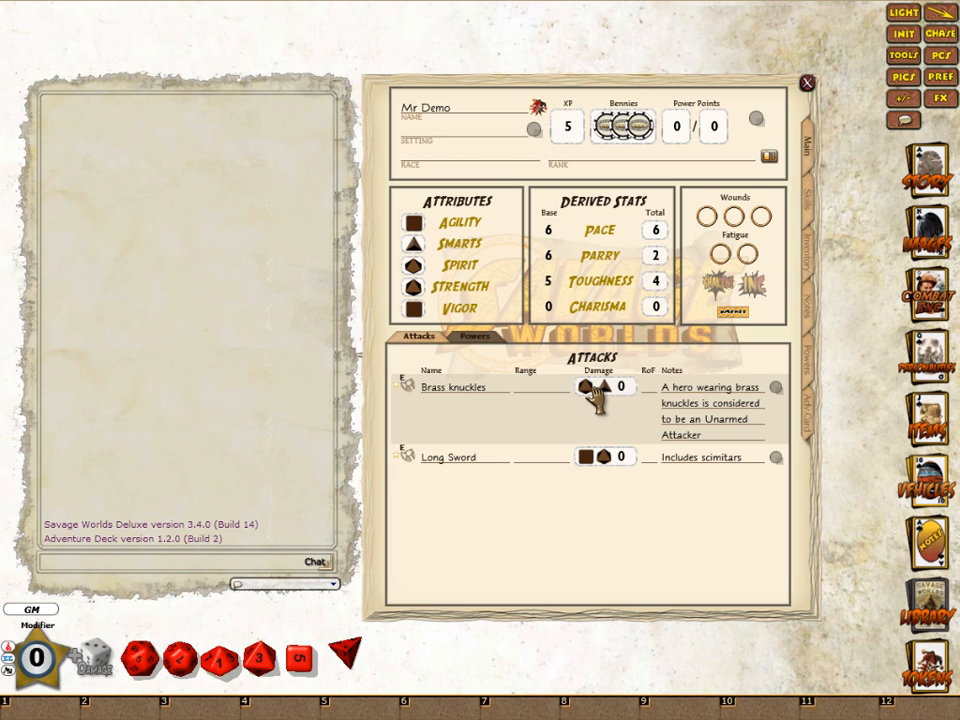
# - Update the Long Sword's damage dice from the d8 Strength attribute
pyautogui.rightClick(595, 464)
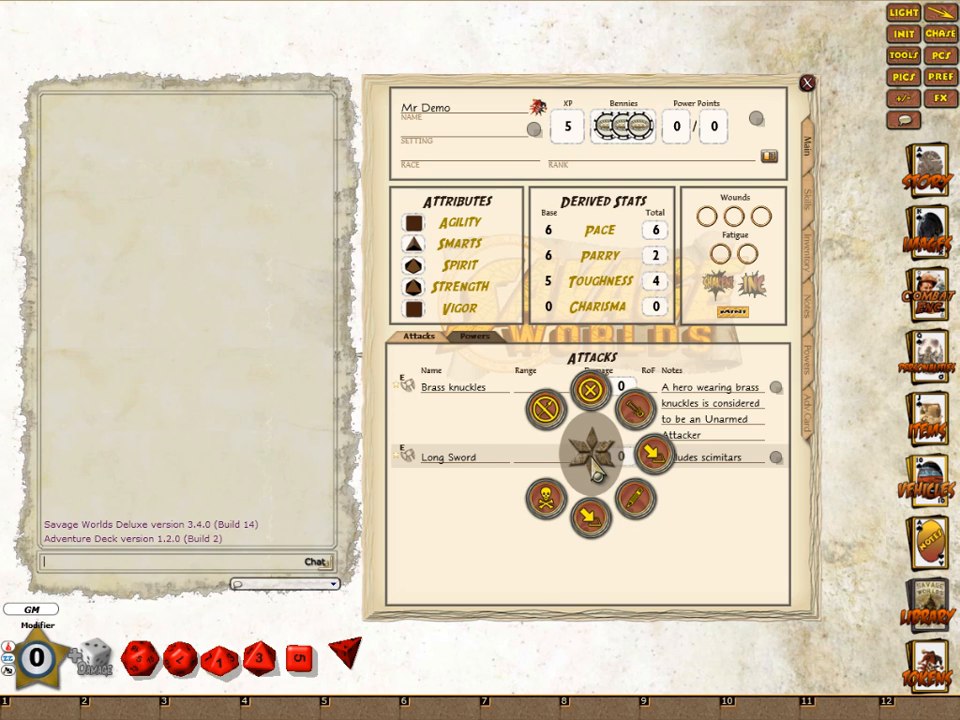
pyautogui.click(636, 505)
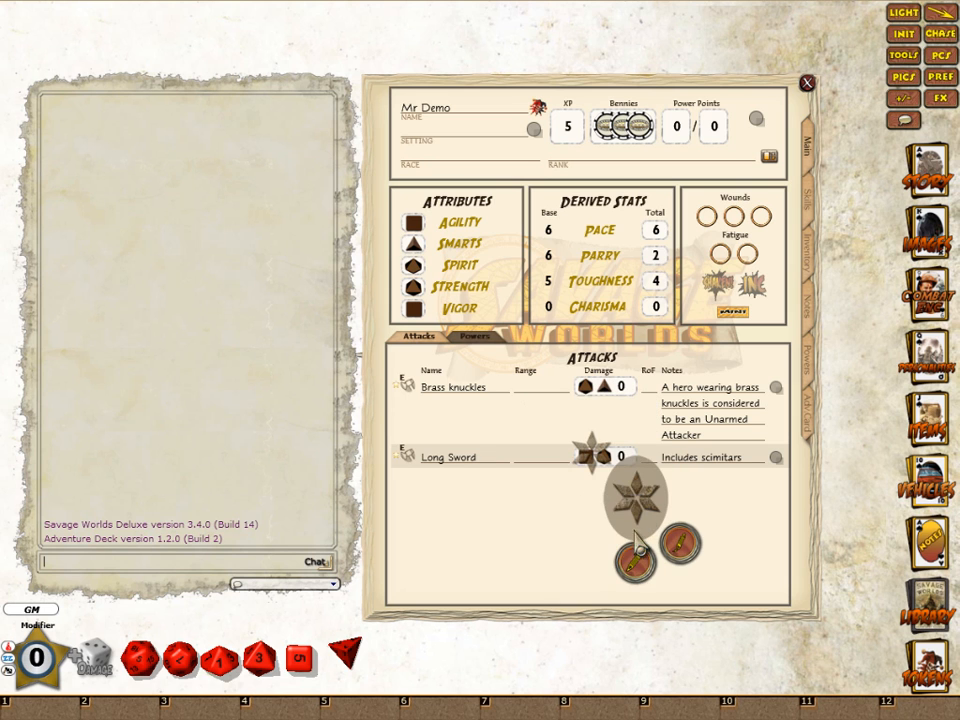
pyautogui.click(637, 566)
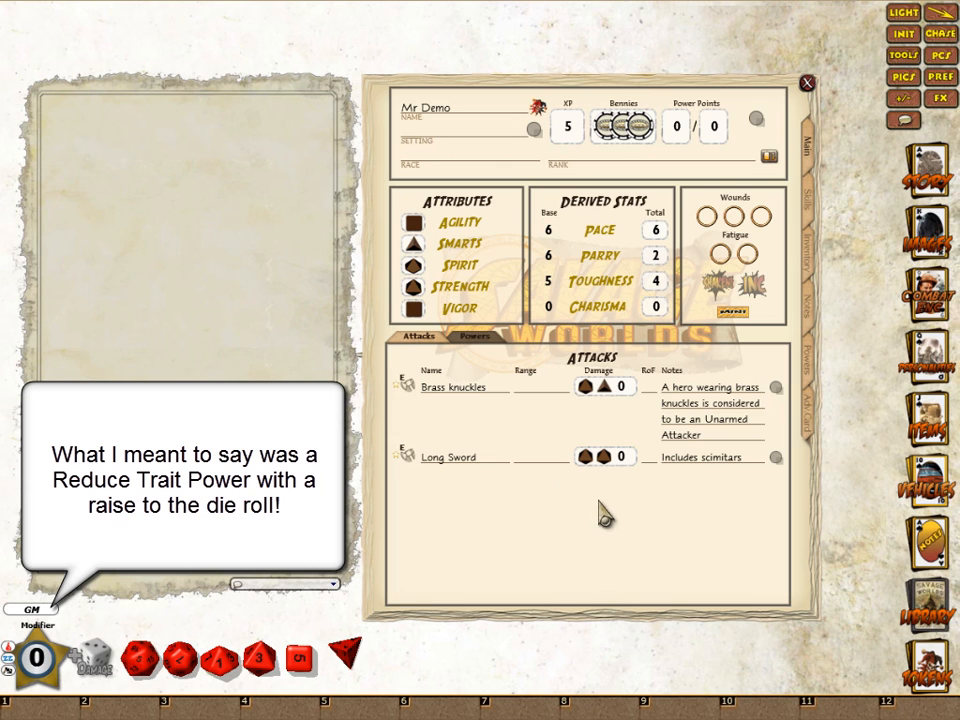
# - Lower Strength to d4 and update the Brass knuckles' and Long Sword's damage dice to match
pyautogui.scroll(-1, 417, 290)
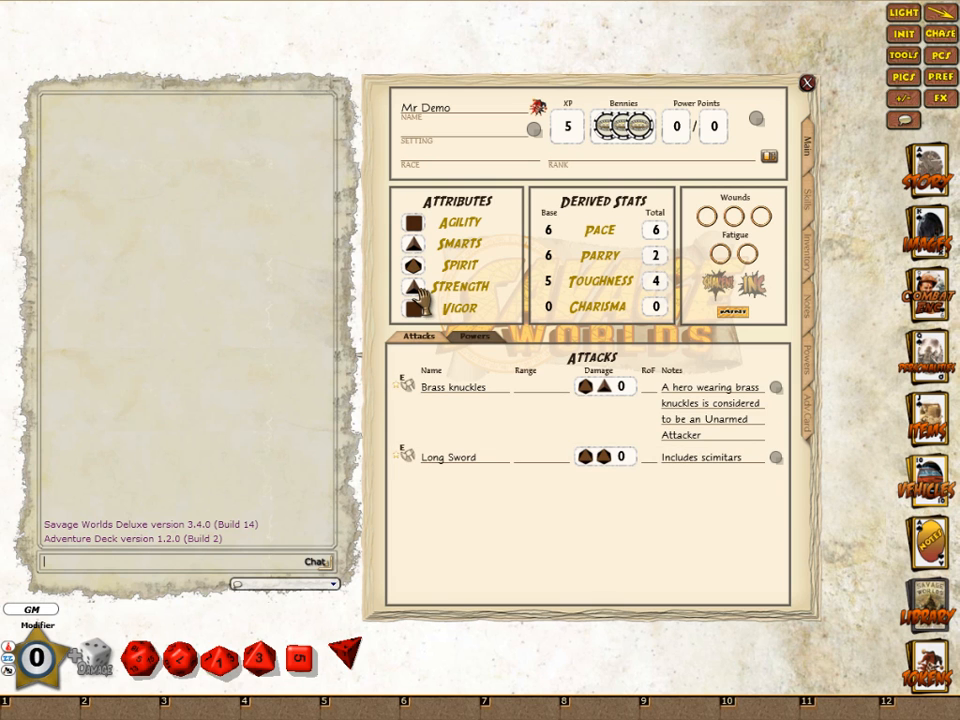
pyautogui.click(591, 386)
pyautogui.rightClick(597, 465)
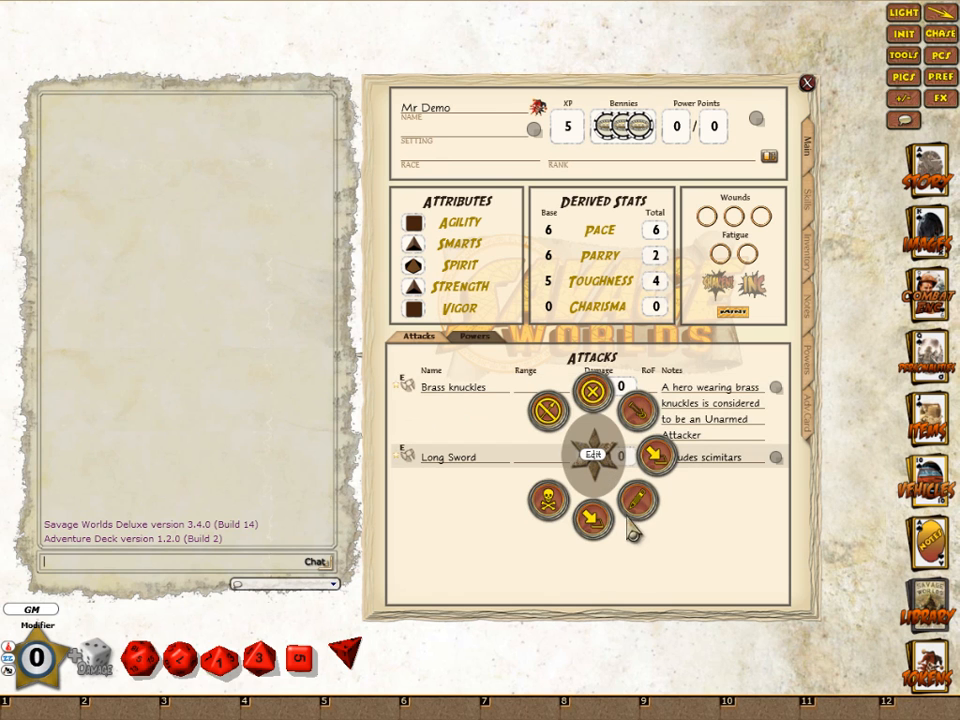
pyautogui.click(638, 503)
pyautogui.click(640, 566)
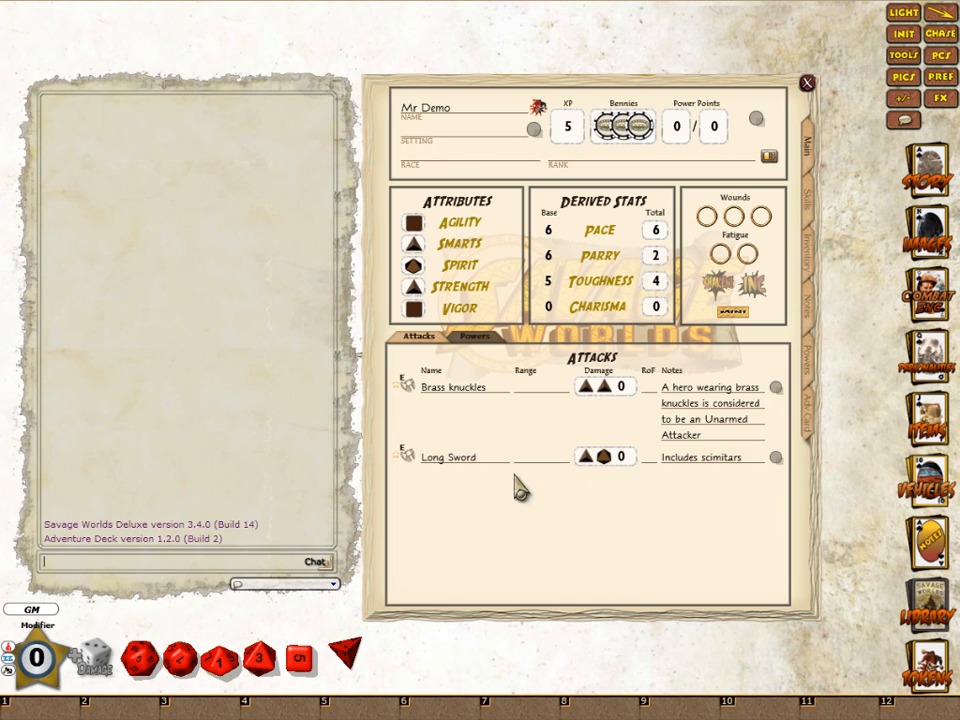
# - Replace the Long Sword's damage dice with two d4s, independent of its stored damage formula
pyautogui.rightClick(600, 458)
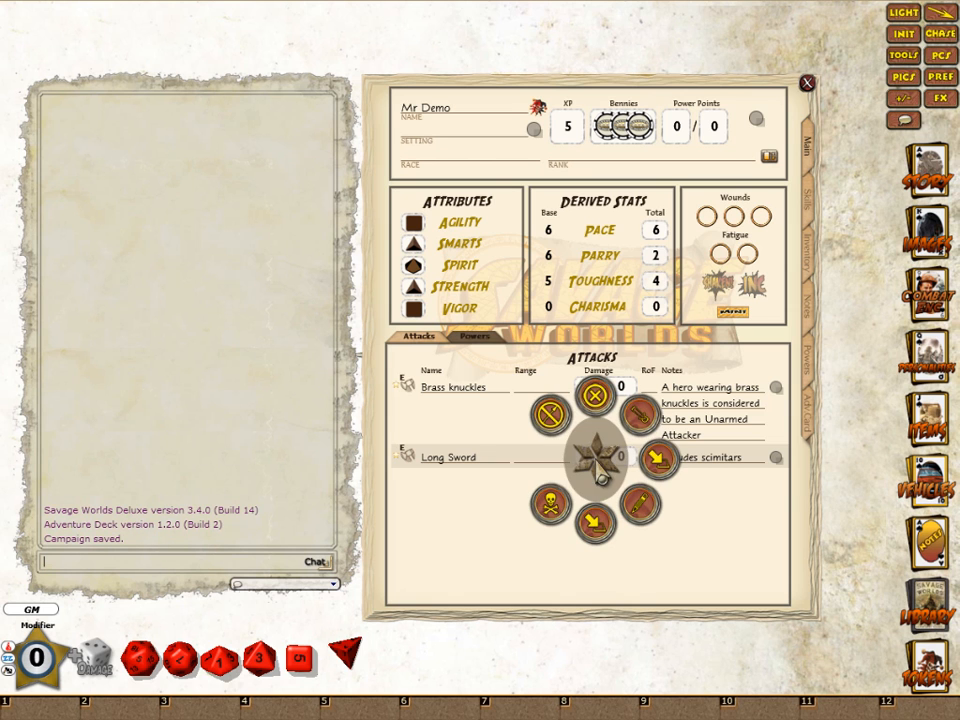
pyautogui.click(715, 518)
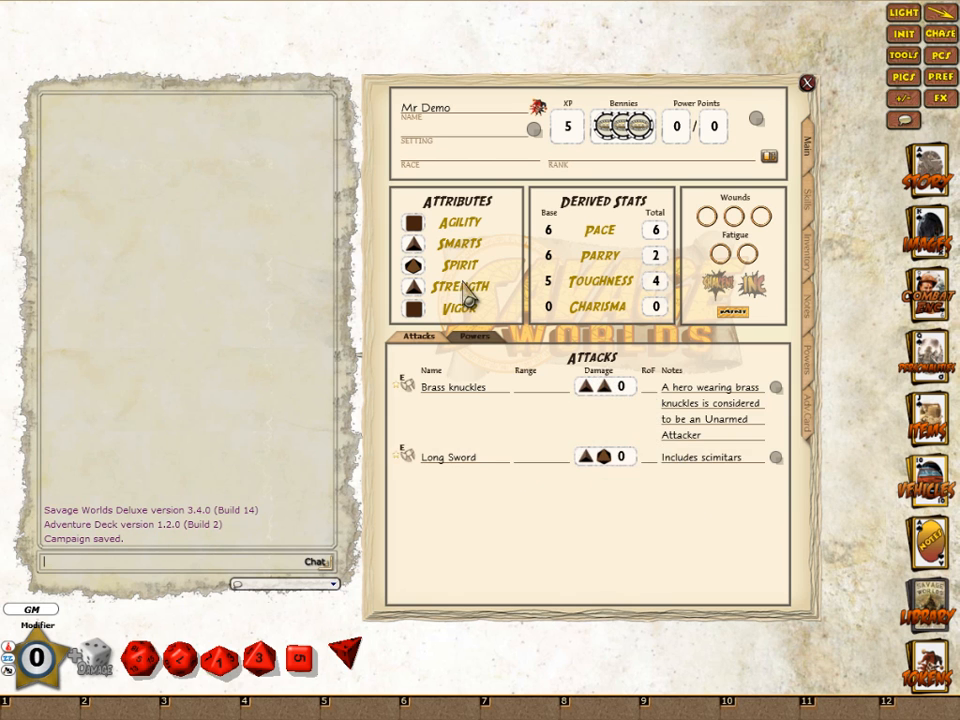
pyautogui.rightClick(600, 458)
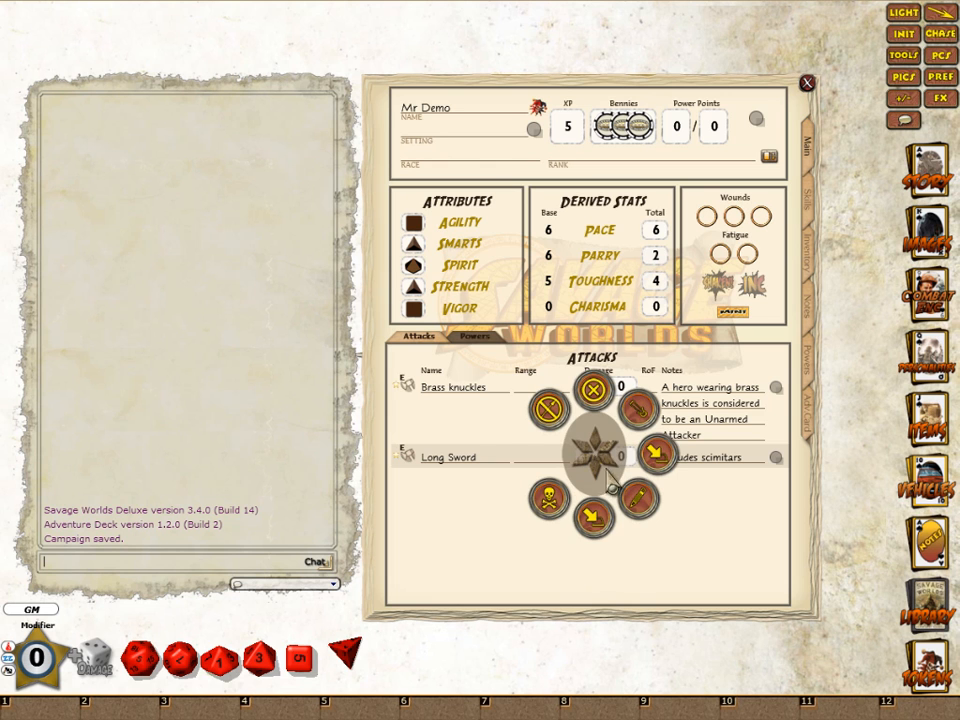
pyautogui.click(638, 498)
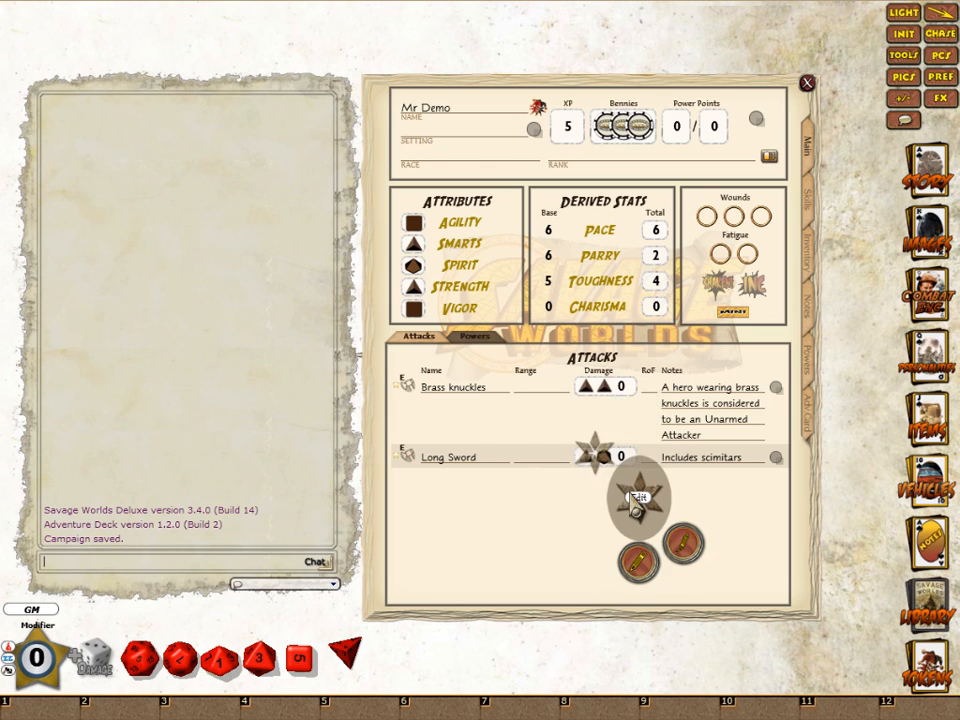
pyautogui.click(688, 546)
pyautogui.moveTo(345, 652); pyautogui.dragTo(612, 468)
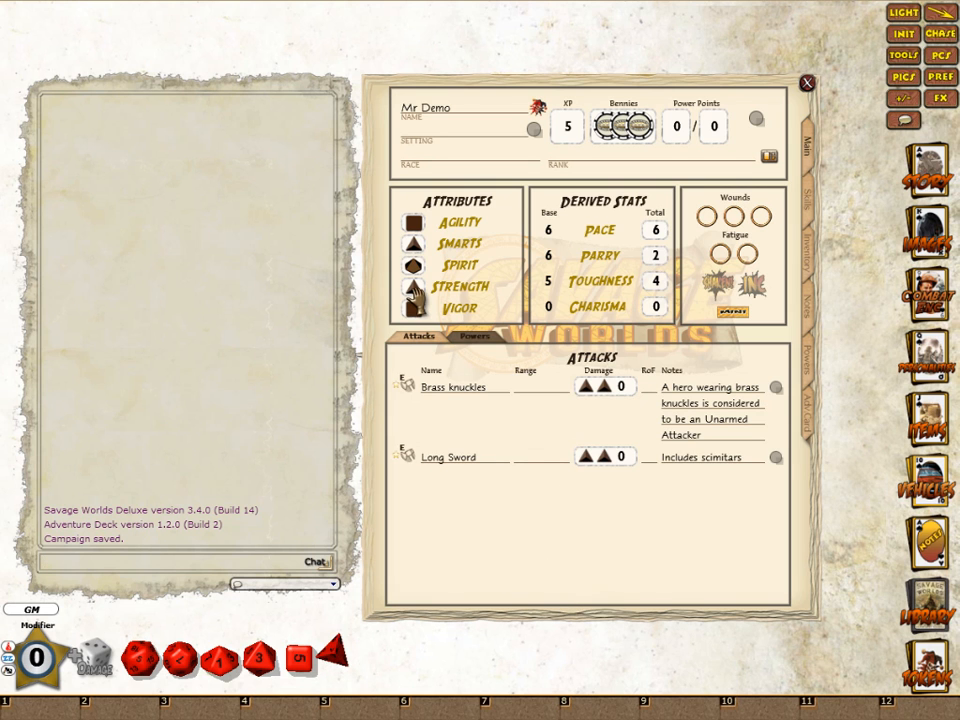
# - Raise Strength to d8 and bring both weapons' damage dice back in line with it
pyautogui.press('ctrl')
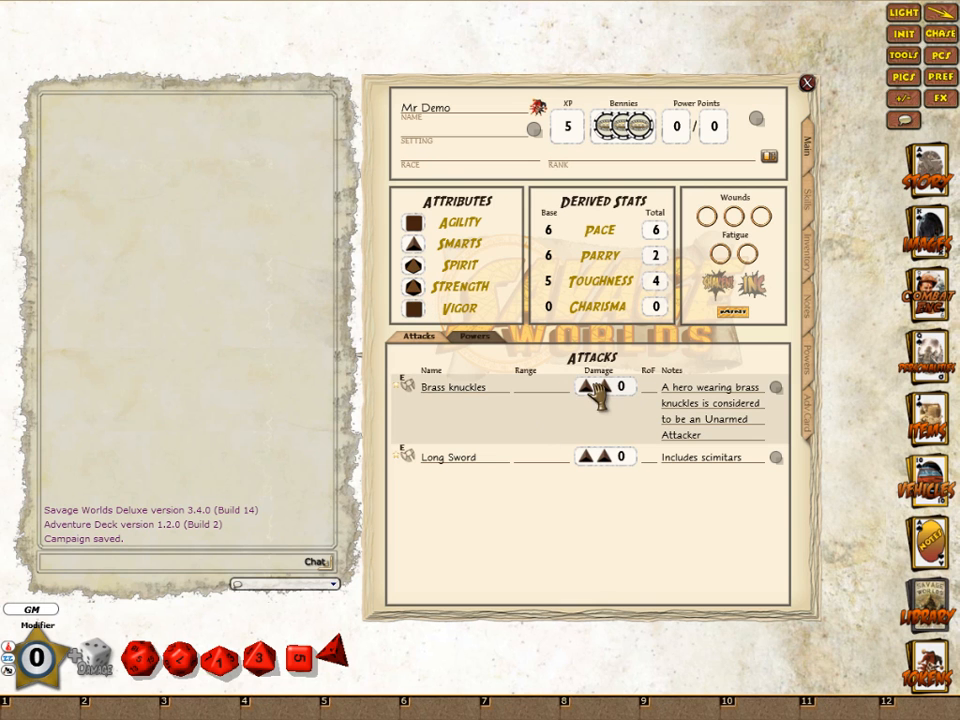
pyautogui.click(600, 455)
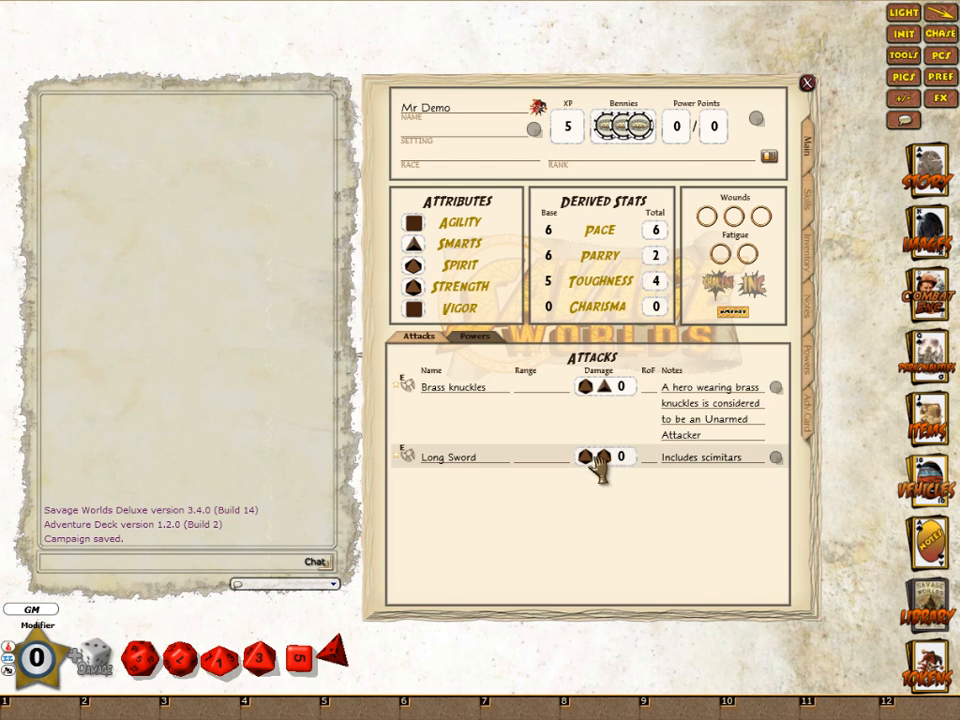
# - Examine the damage formula in the Long Sword's details and close the details
pyautogui.click(776, 458)
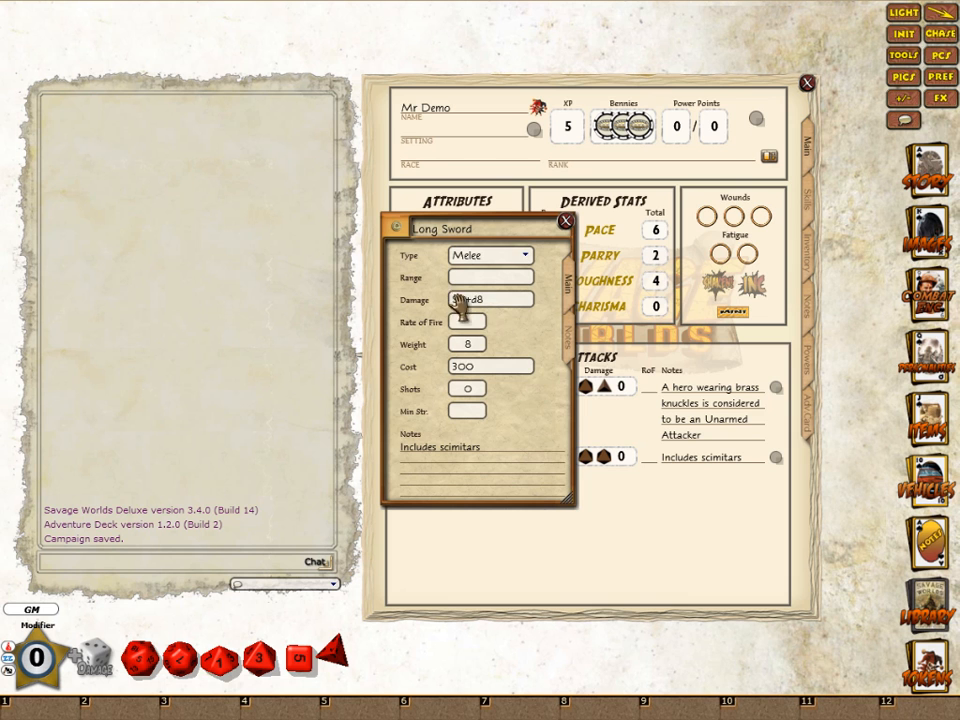
pyautogui.click(565, 221)
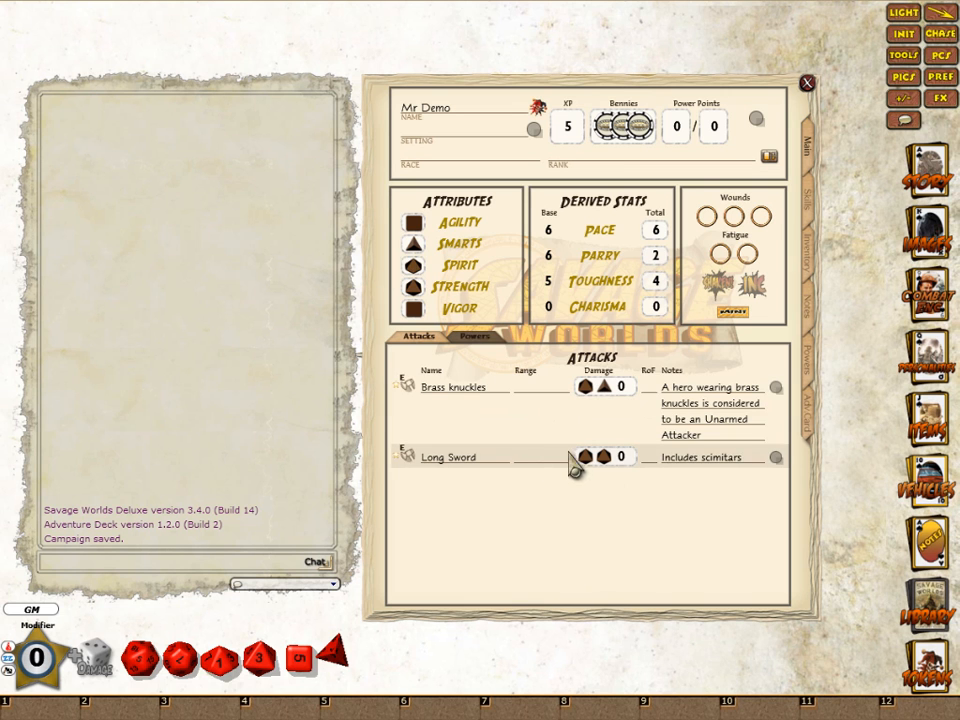
pyautogui.click(779, 463)
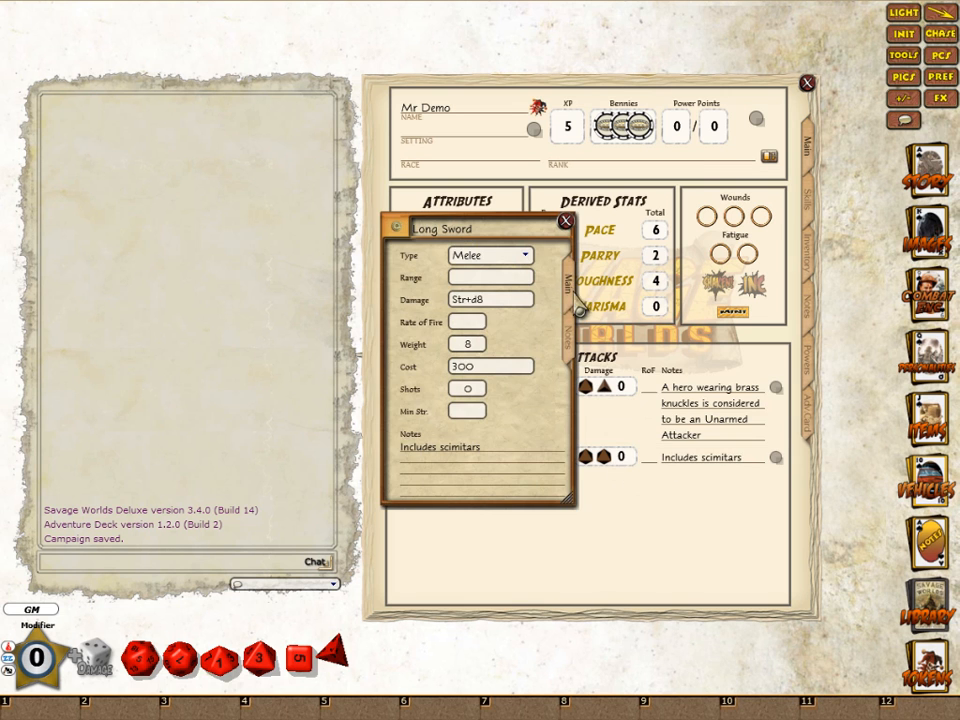
pyautogui.click(566, 224)
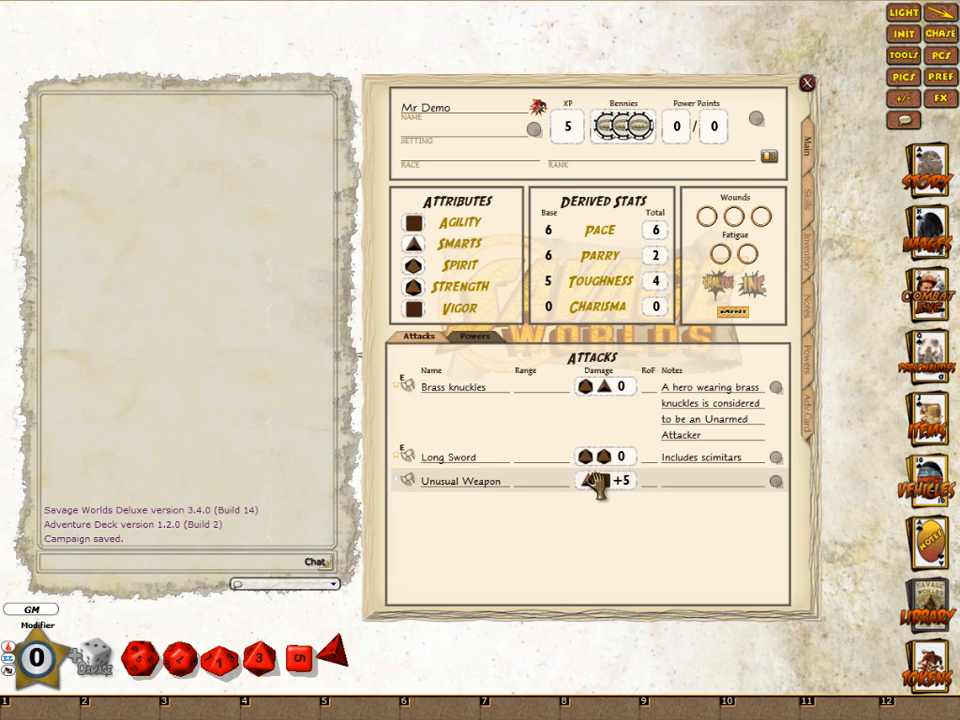
# - Roll the Unusual Weapon's damage in the chat and open its details clear of the attributes
pyautogui.moveTo(610, 491); pyautogui.dragTo(290, 415)
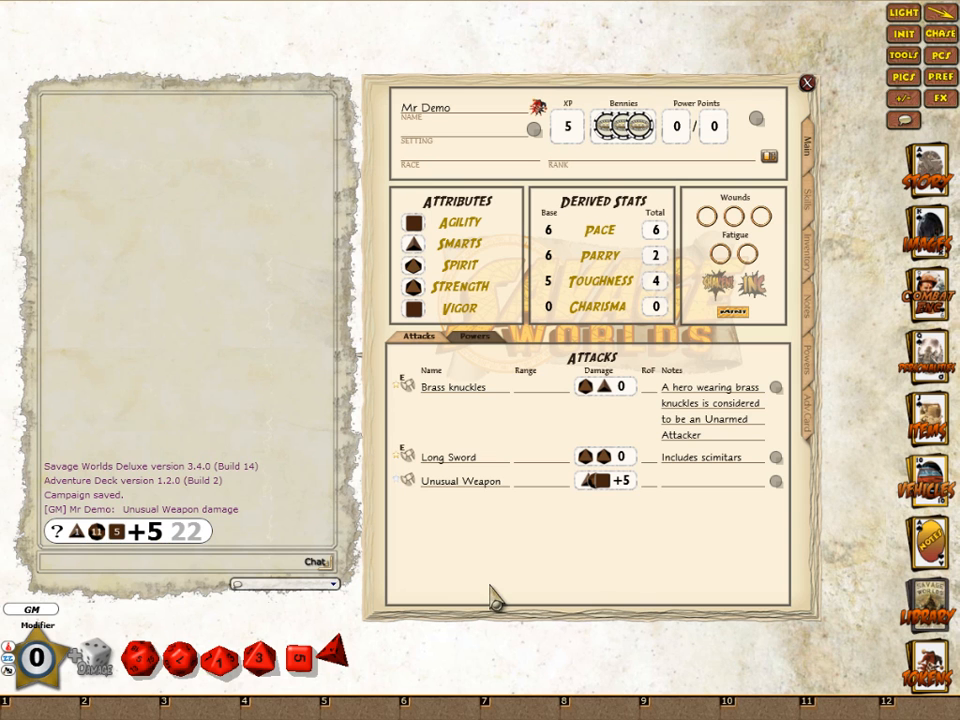
pyautogui.click(776, 483)
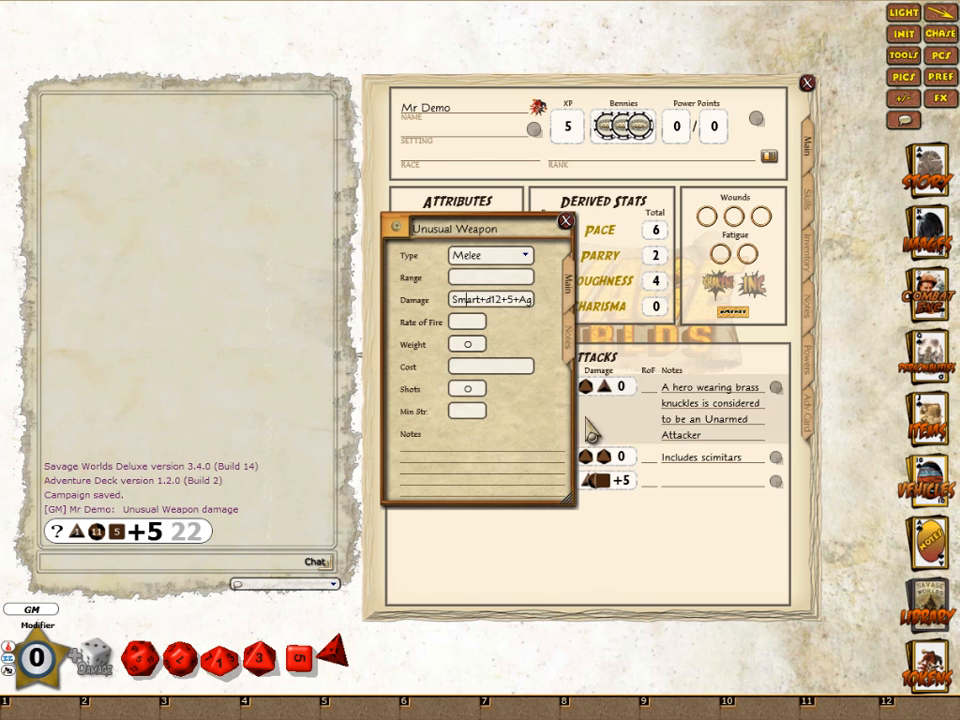
pyautogui.moveTo(482, 229); pyautogui.dragTo(625, 312)
# - Add +Vigor to the Unusual Weapon's damage formula, close its details and roll its damage
pyautogui.click(606, 378)
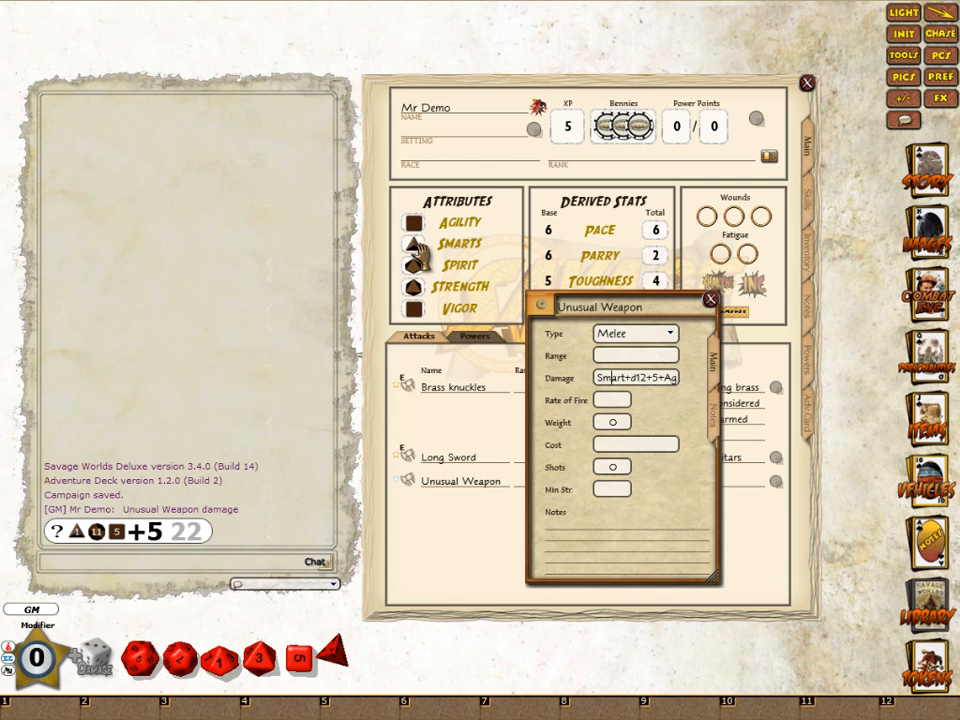
pyautogui.click(636, 380)
pyautogui.press('Right')
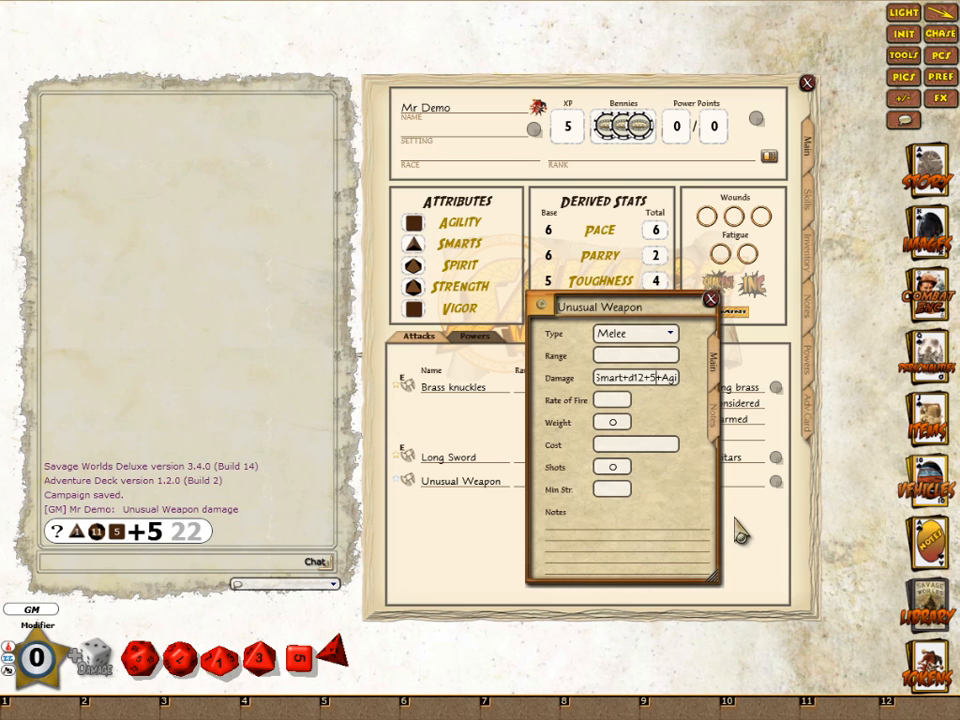
pyautogui.press('Left')
pyautogui.press('Left')
pyautogui.press('Left')
pyautogui.press('Left')
pyautogui.press('Left')
pyautogui.press('Left')
pyautogui.press('Left')
pyautogui.press('Left')
pyautogui.write('i')
pyautogui.write('+Vigor')
pyautogui.click(711, 299)
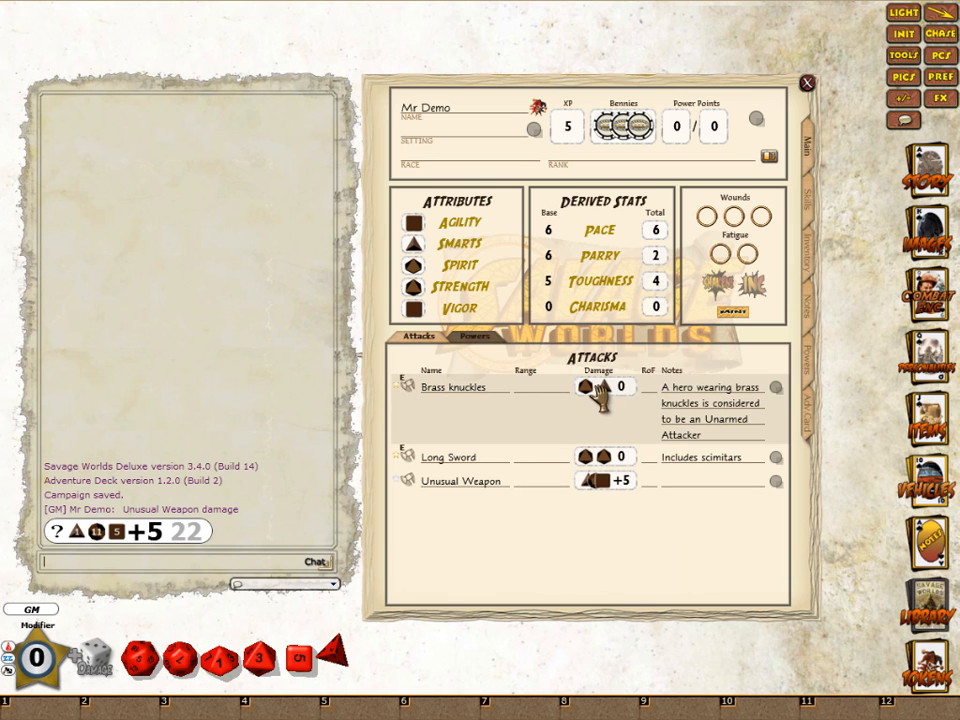
pyautogui.doubleClick(600, 488)
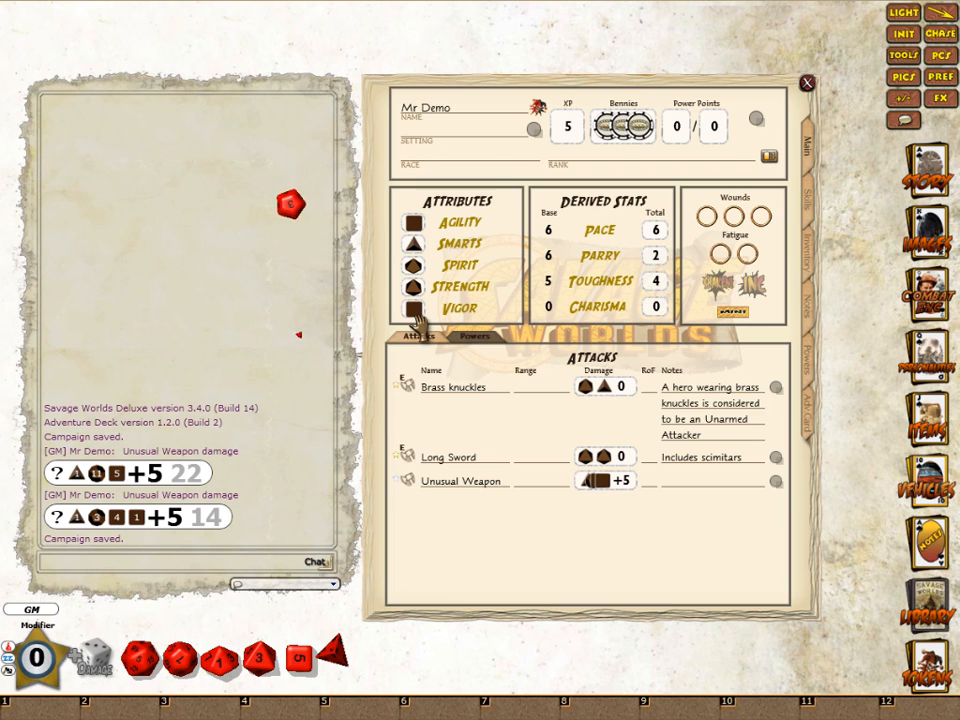
# - Raise the Smarts attribute to d12+2
pyautogui.press('ctrl')
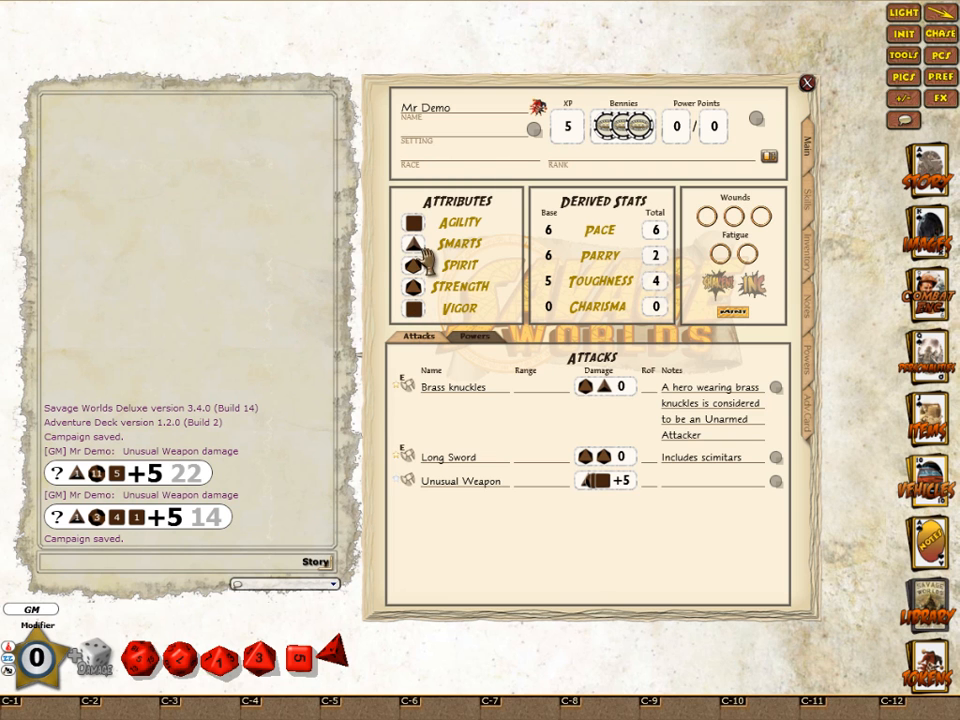
pyautogui.scroll(4, 412, 250)
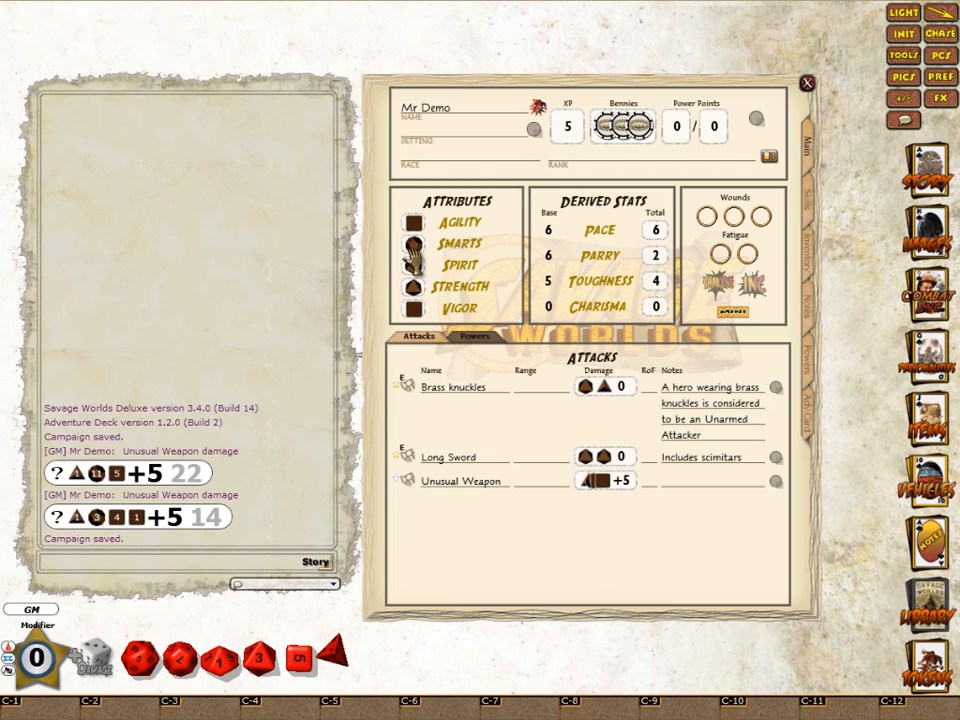
pyautogui.scroll(2, 412, 250)
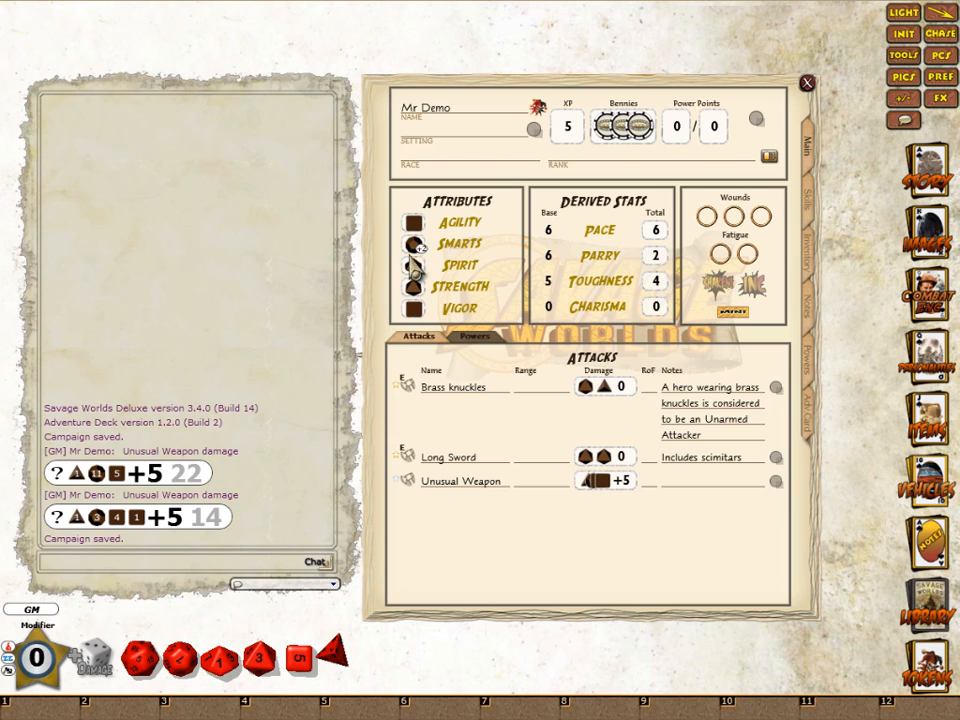
pyautogui.scroll(2, 598, 495)
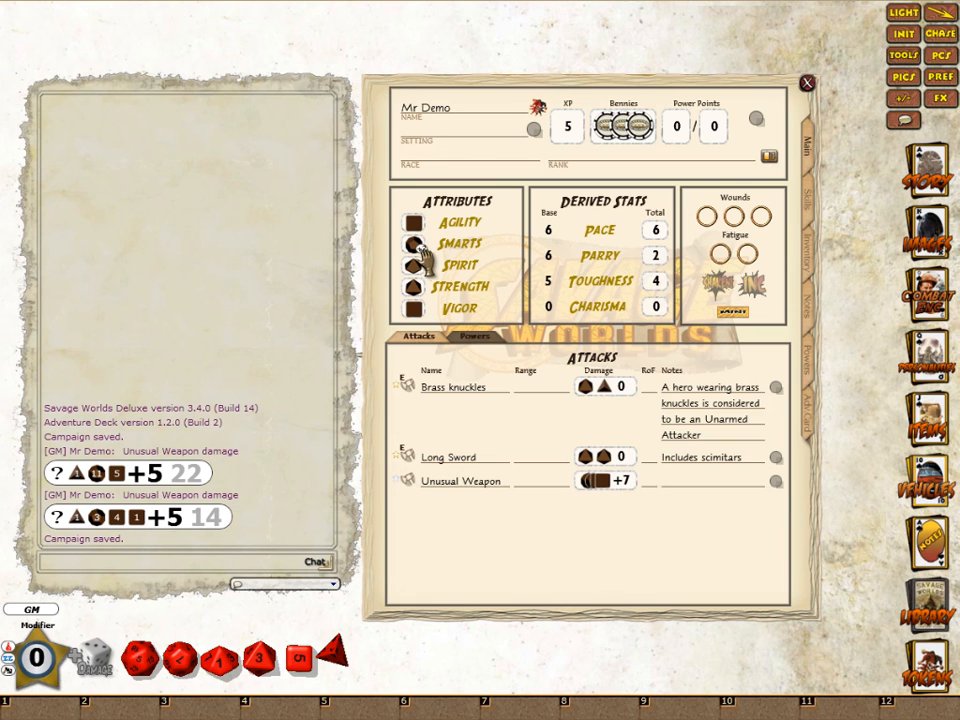
# - Roll the Unusual Weapon's damage with the raised Smarts and check its damage formula in the details
pyautogui.moveTo(598, 486); pyautogui.dragTo(228, 508)
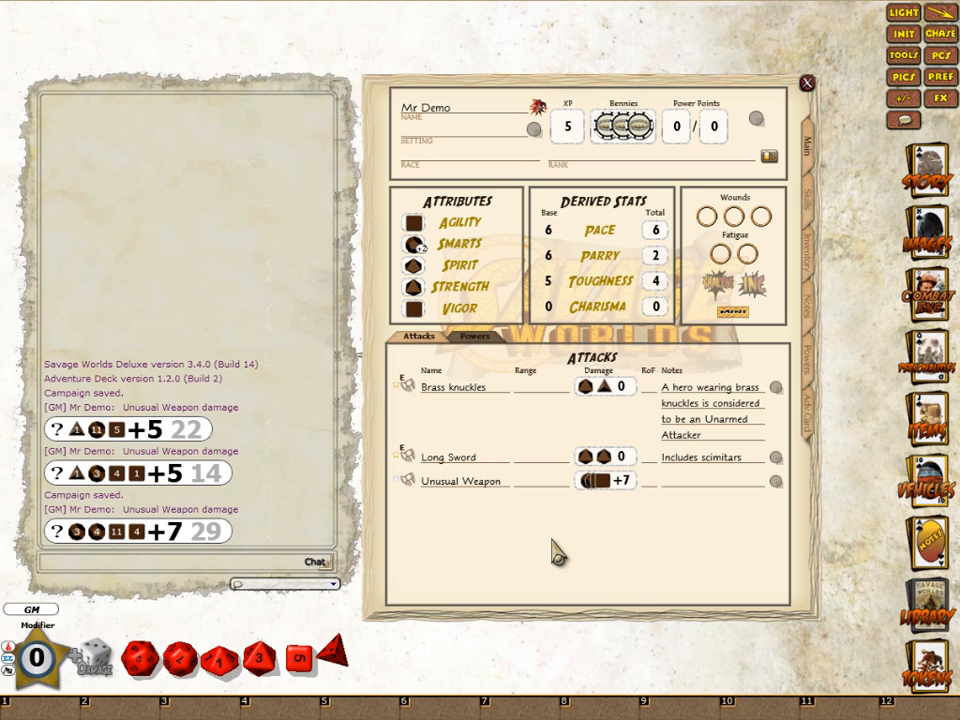
pyautogui.doubleClick(560, 481)
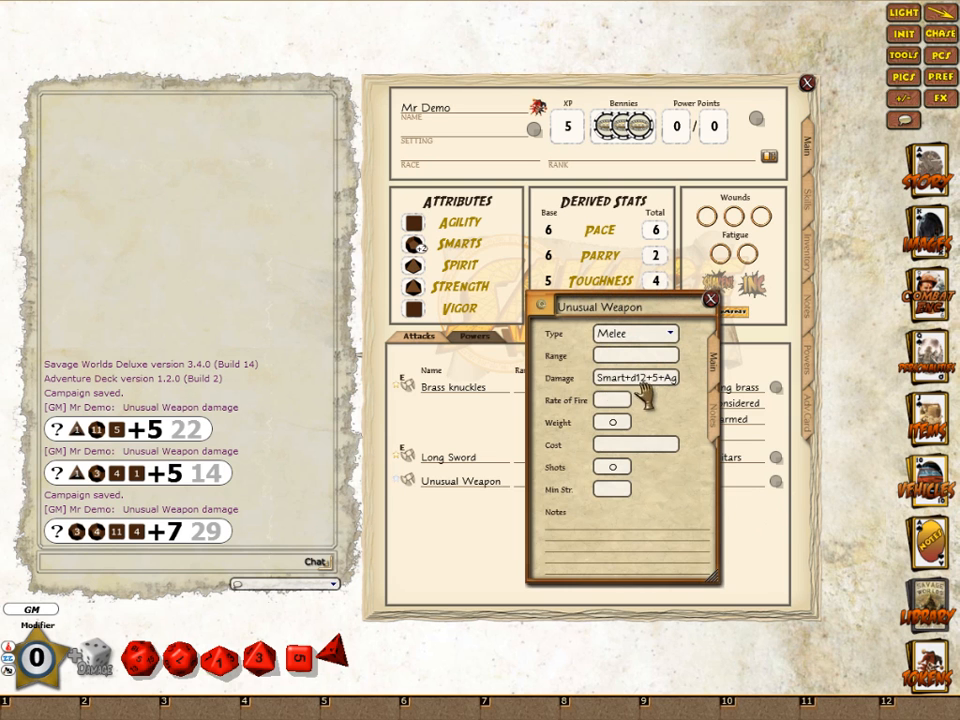
pyautogui.click(711, 299)
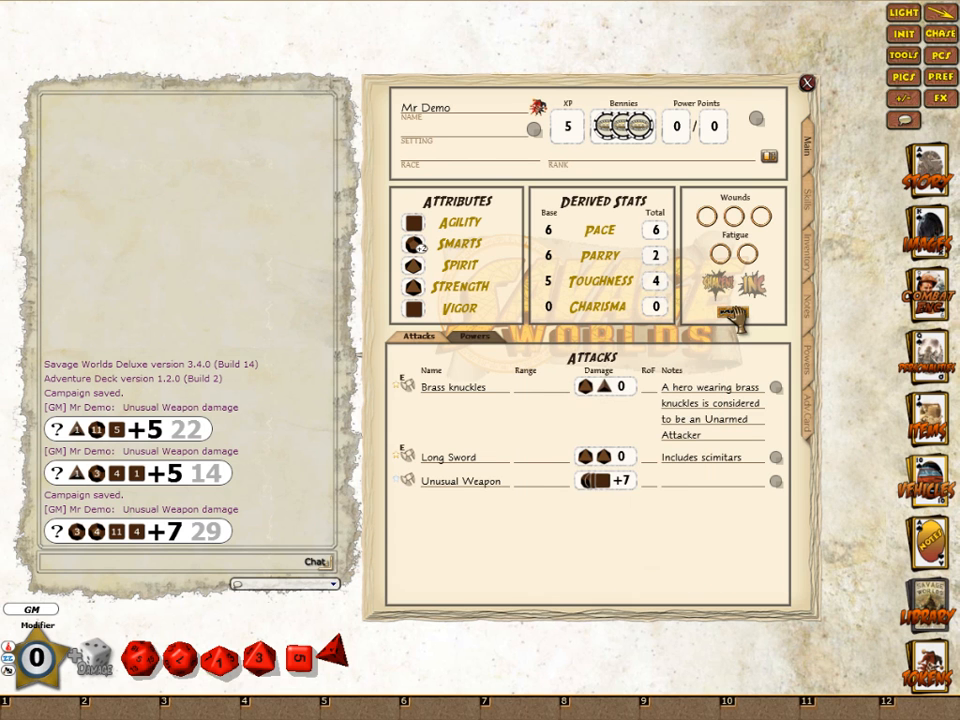
# - Open the character's mini sheet with its attacks list and place both over the chat window
pyautogui.click(733, 314)
pyautogui.moveTo(506, 298); pyautogui.dragTo(267, 93)
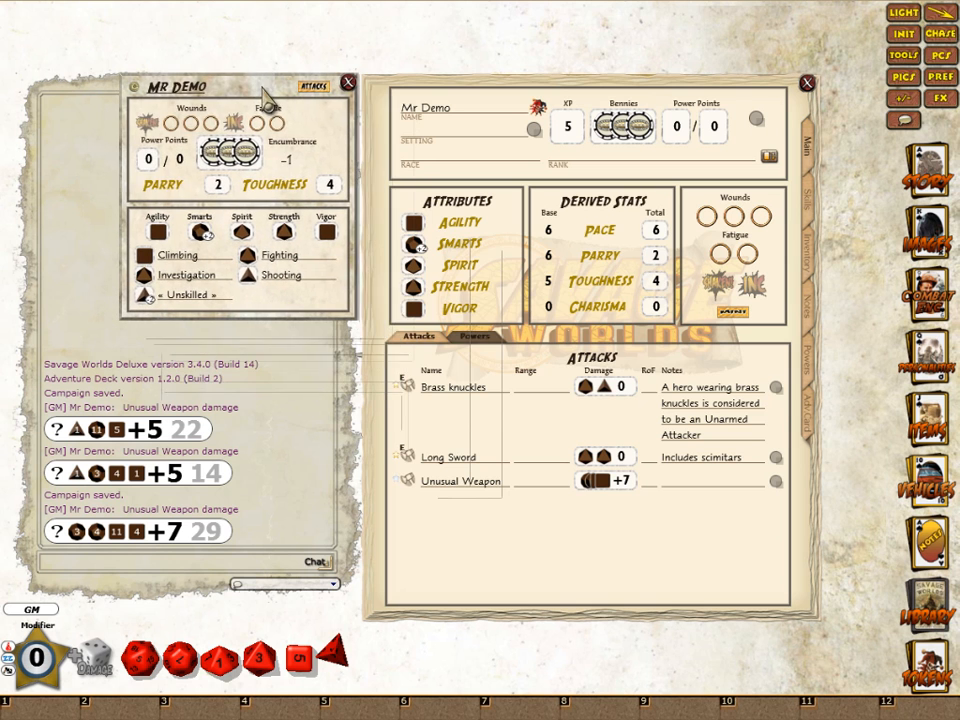
pyautogui.click(314, 86)
pyautogui.moveTo(490, 300); pyautogui.dragTo(261, 338)
# - Remove the Unusual Weapon from the attacks shown on the mini sheet
pyautogui.click(407, 484)
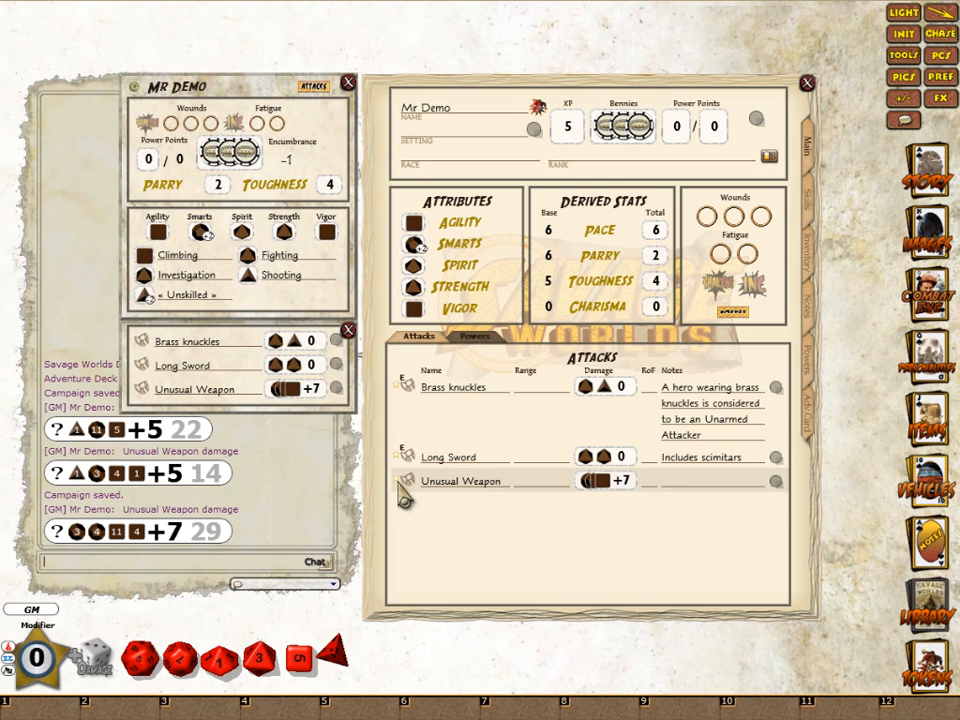
pyautogui.click(407, 484)
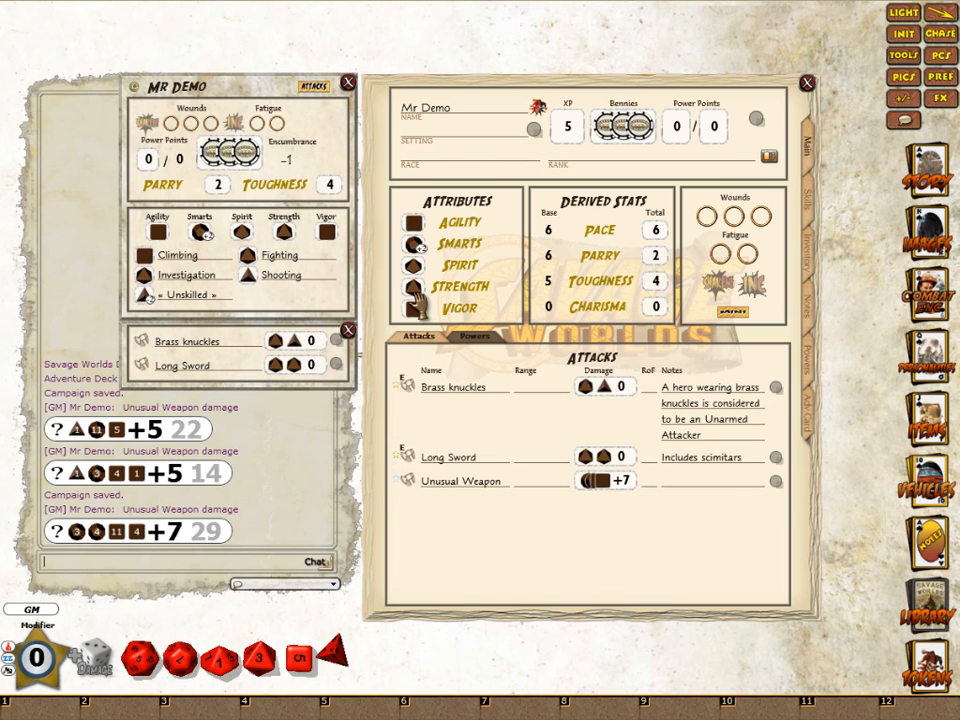
# - Lower Strength to d6 and update the Brass knuckles' and Long Sword's damage dice on both sheets
pyautogui.press('ctrl')
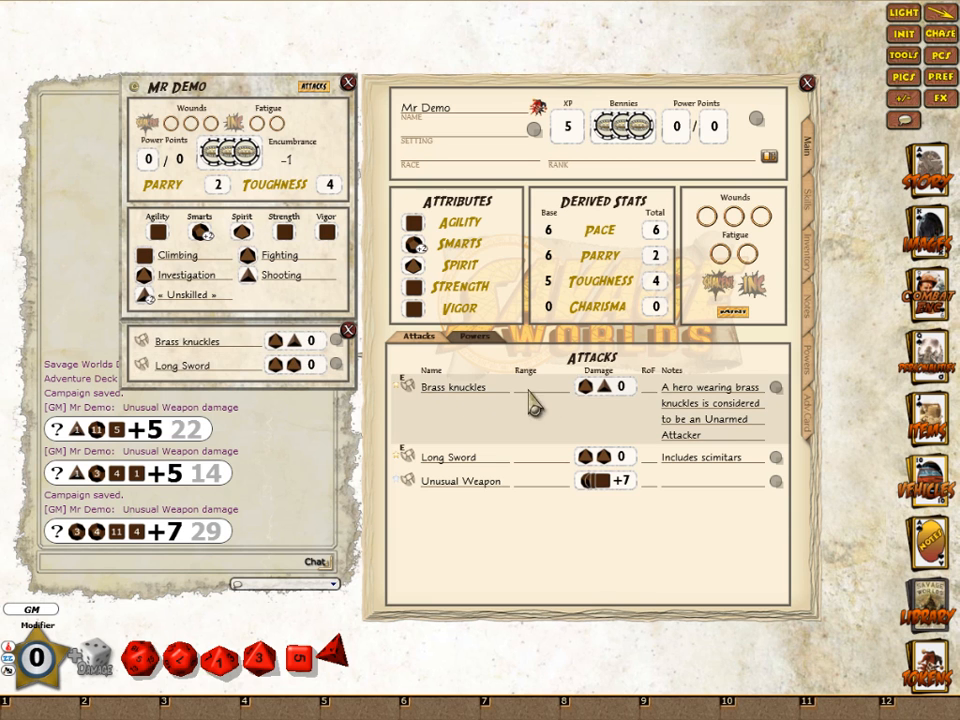
pyautogui.rightClick(592, 385)
pyautogui.click(632, 440)
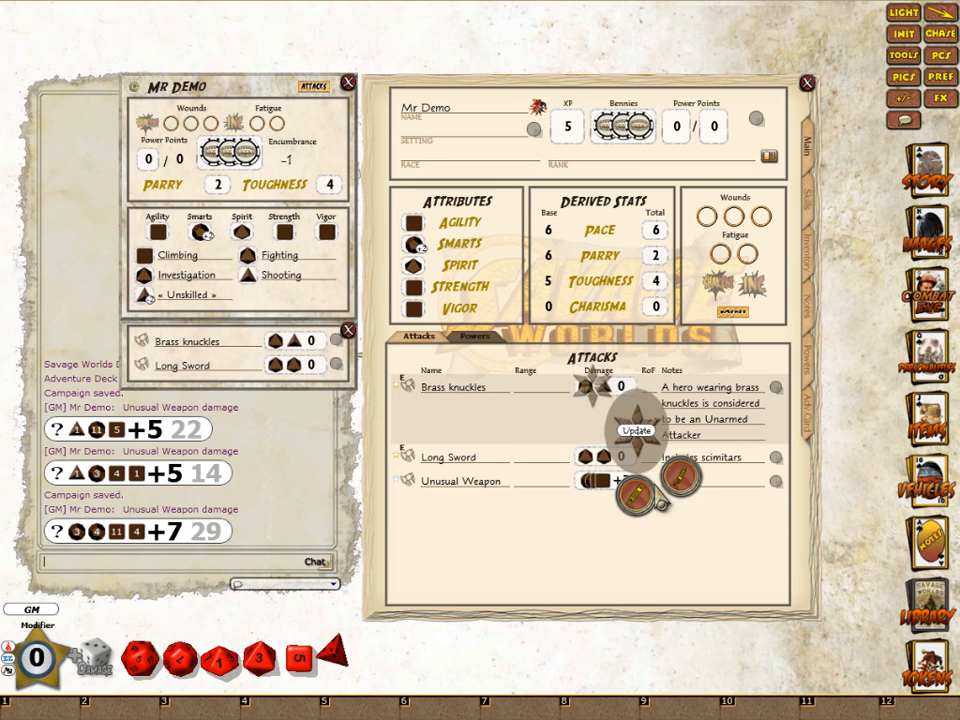
pyautogui.click(639, 498)
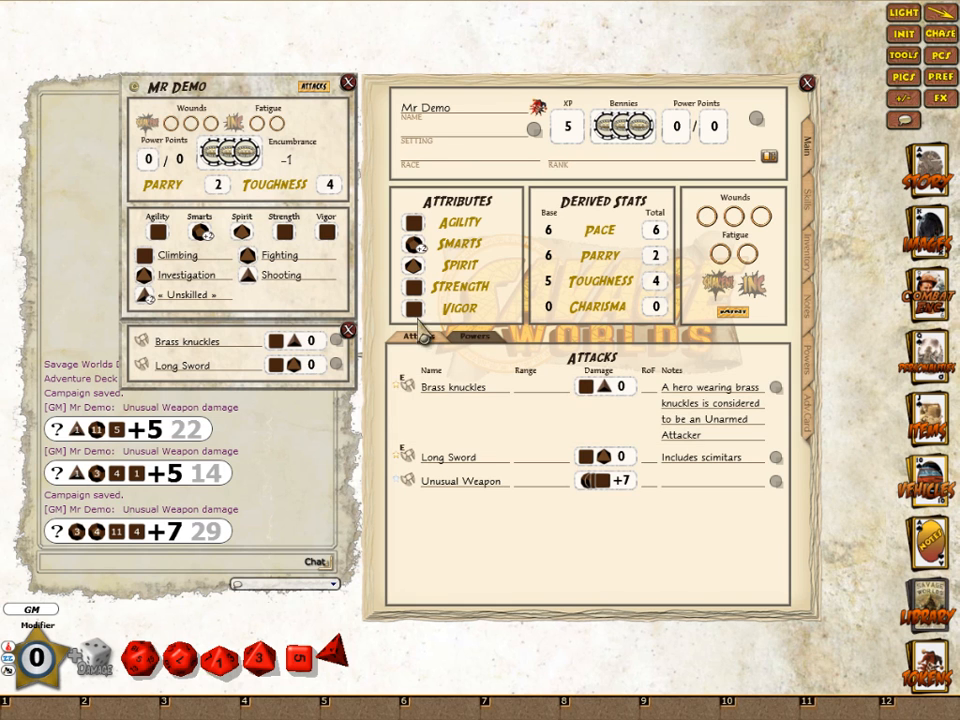
# - Raise Strength to d8 with matching weapon damage on the main and mini sheets
pyautogui.scroll(1, 425, 298)
pyautogui.scroll(1, 594, 456)
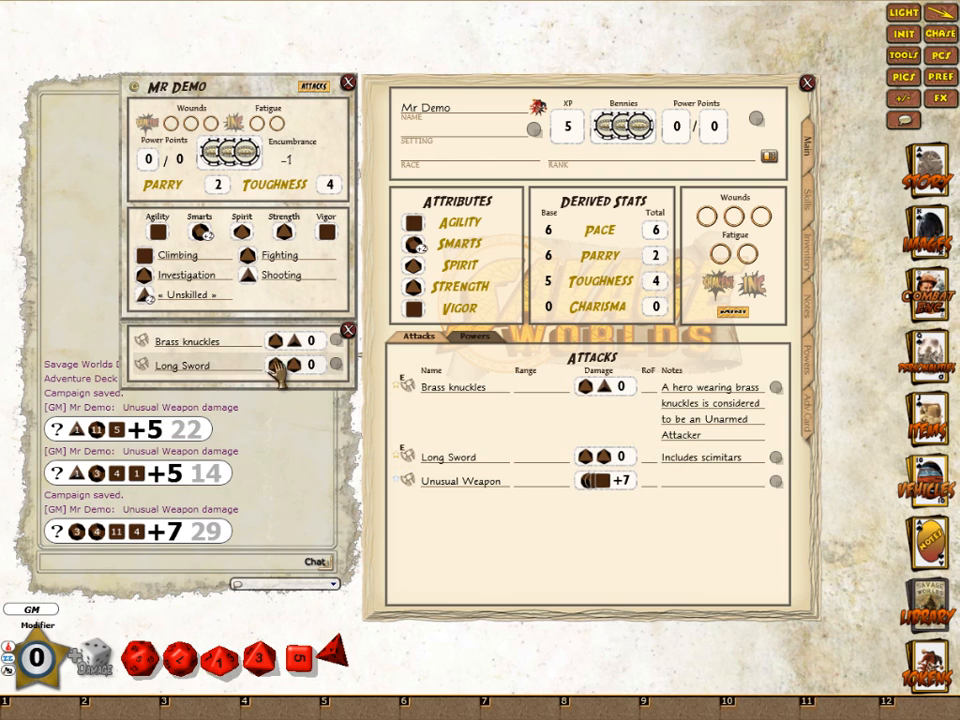